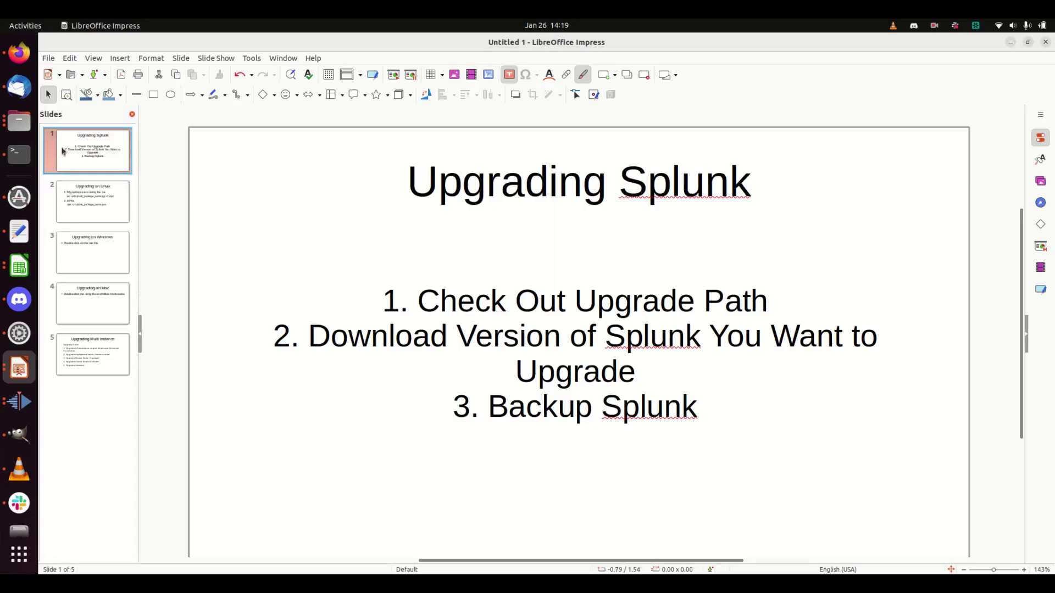
{"action": "left_click", "coordinate": [19, 54]}
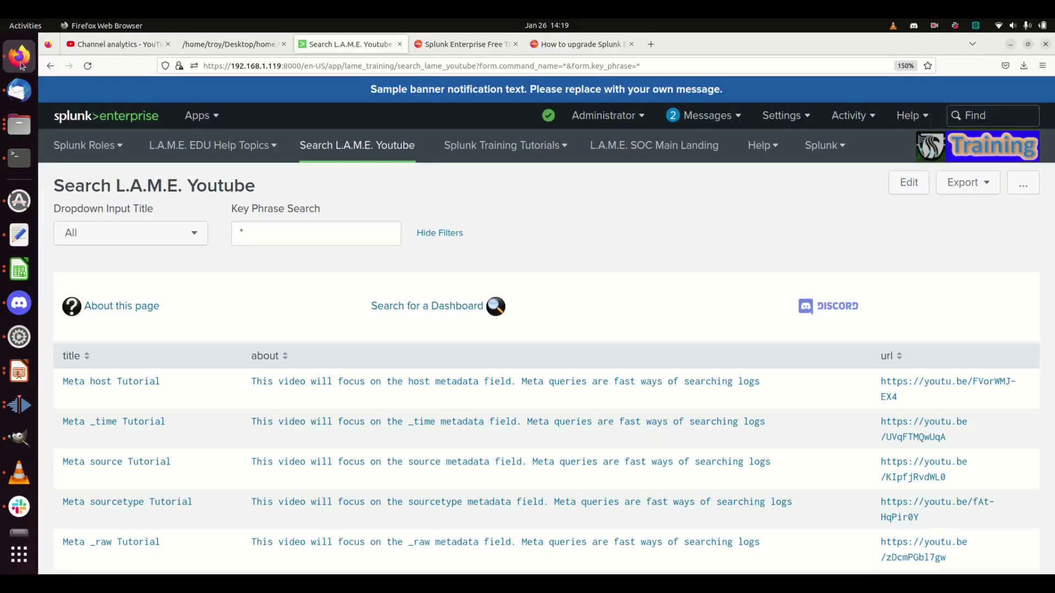
{"action": "left_click", "coordinate": [203, 116]}
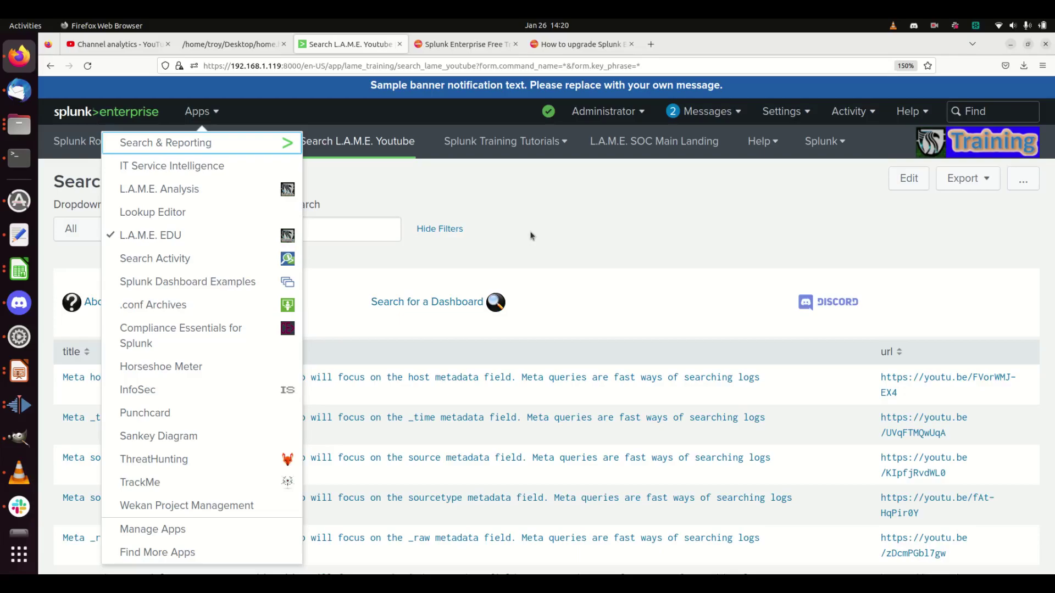
{"action": "left_click", "coordinate": [530, 236]}
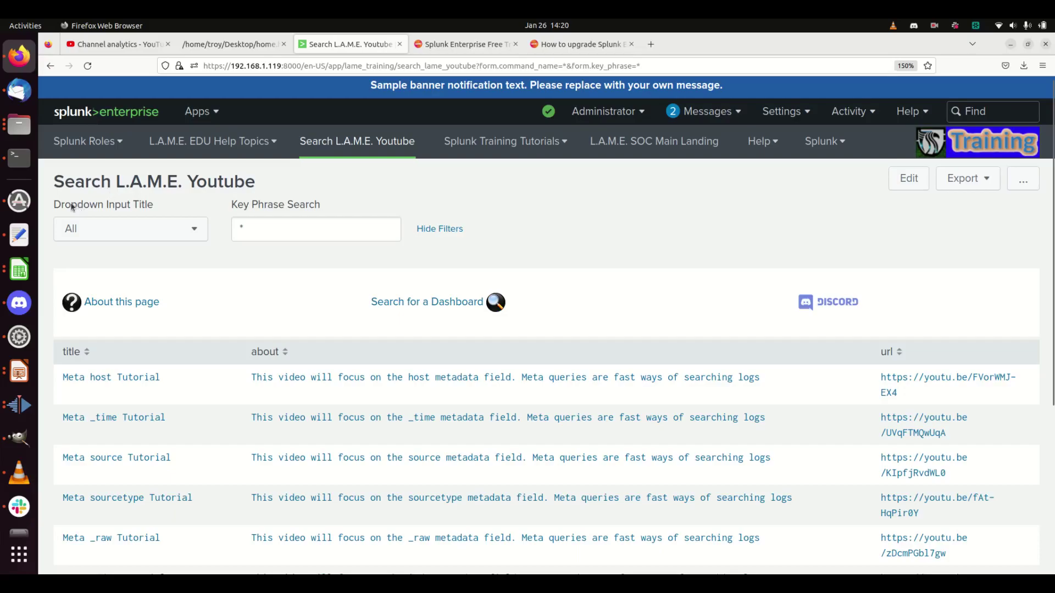
- Bring the terminal forward, discard the leftover tar command, and clear the screen
{"action": "left_click", "coordinate": [19, 158]}
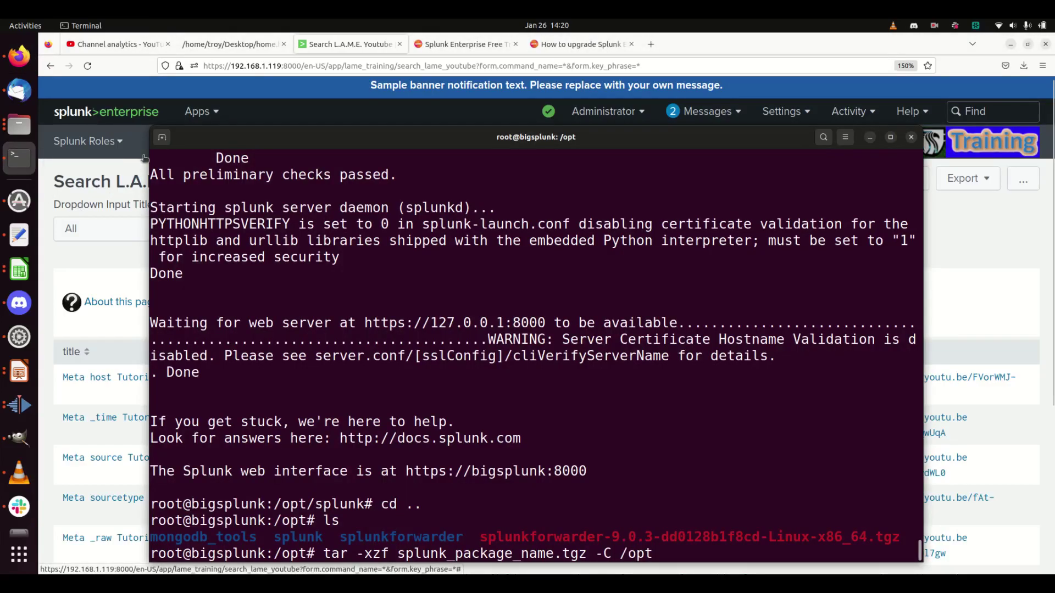
{"action": "key", "text": "ctrl+e"}
{"action": "key", "text": "ctrl+u"}
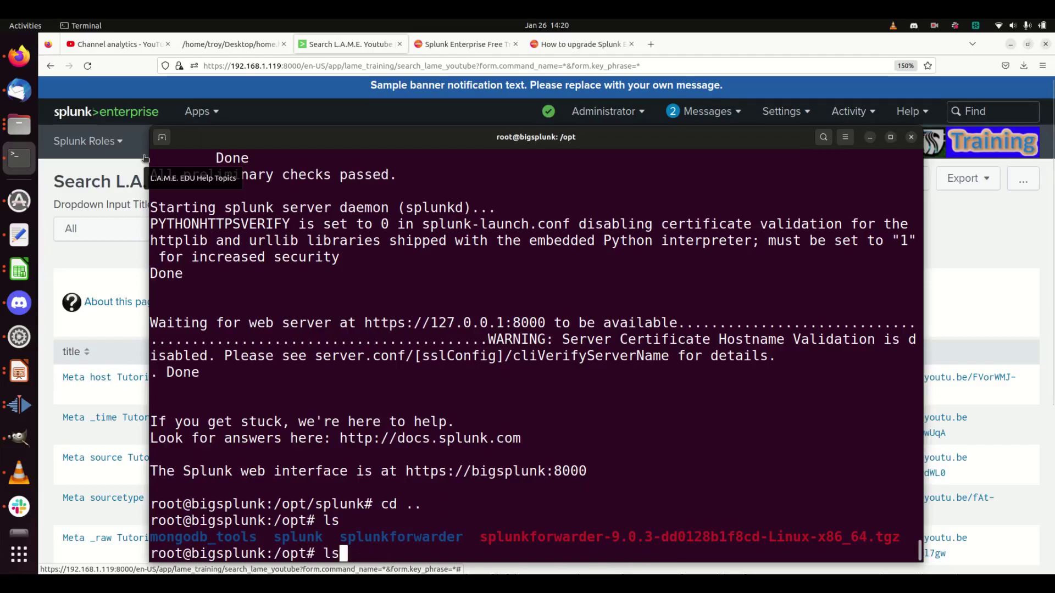
{"action": "type", "text": "clea"}
{"action": "type", "text": "r"}
{"action": "key", "text": "Return"}
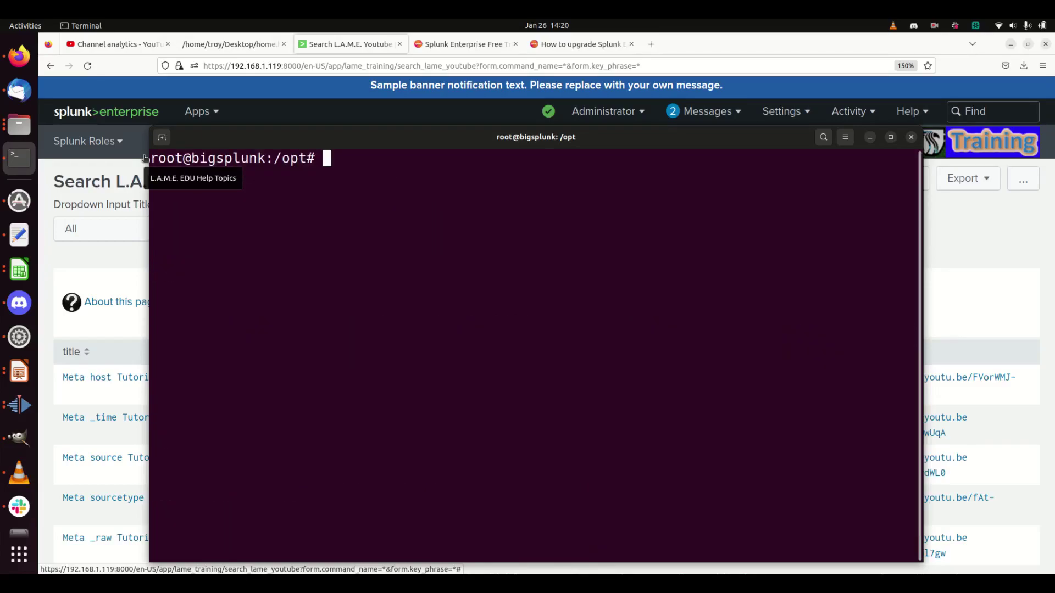
- Change the working directory to /opt/splunk/etc/apps/
{"action": "type", "text": "cd /opt/"}
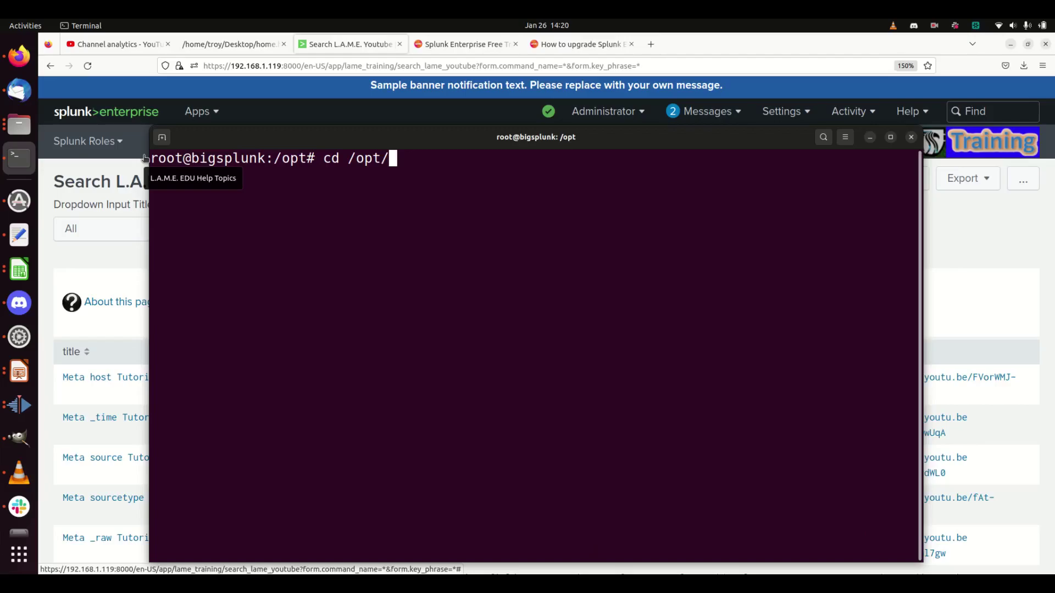
{"action": "type", "text": "splunk/etc/"}
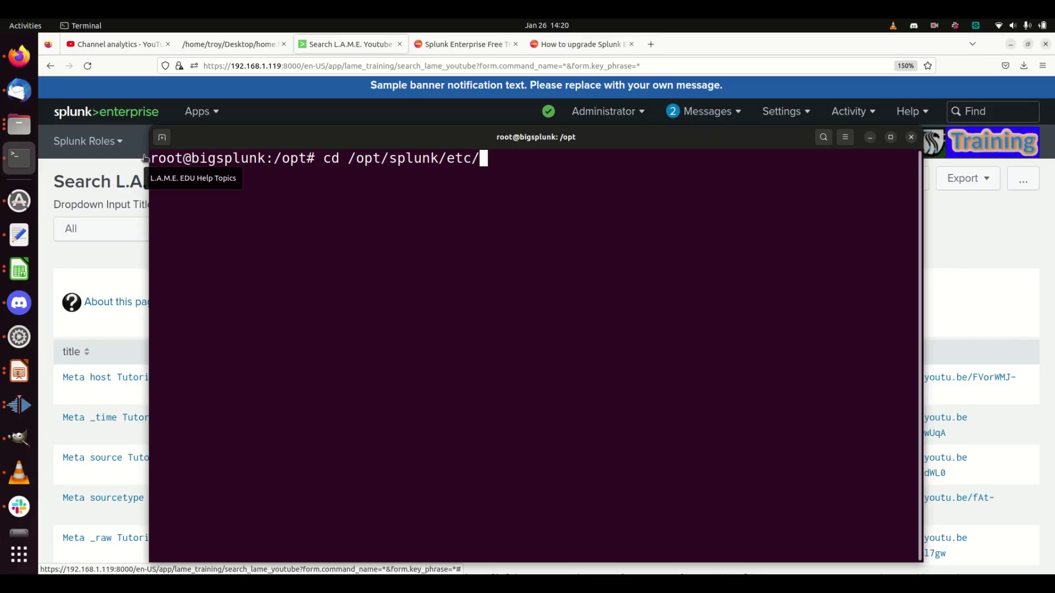
{"action": "key", "text": "BackSpace"}
{"action": "key", "text": "BackSpace"}
{"action": "key", "text": "BackSpace"}
{"action": "key", "text": "BackSpace"}
{"action": "key", "text": "BackSpace"}
{"action": "key", "text": "BackSpace"}
{"action": "key", "text": "BackSpace"}
{"action": "key", "text": "BackSpace"}
{"action": "key", "text": "BackSpace"}
{"action": "key", "text": "BackSpace"}
{"action": "key", "text": "BackSpace"}
{"action": "key", "text": "BackSpace"}
{"action": "key", "text": "BackSpace"}
{"action": "key", "text": "BackSpace"}
{"action": "key", "text": "BackSpace"}
{"action": "key", "text": "BackSpace"}
{"action": "key", "text": "BackSpace"}
{"action": "key", "text": "BackSpace"}
{"action": "key", "text": "BackSpace"}
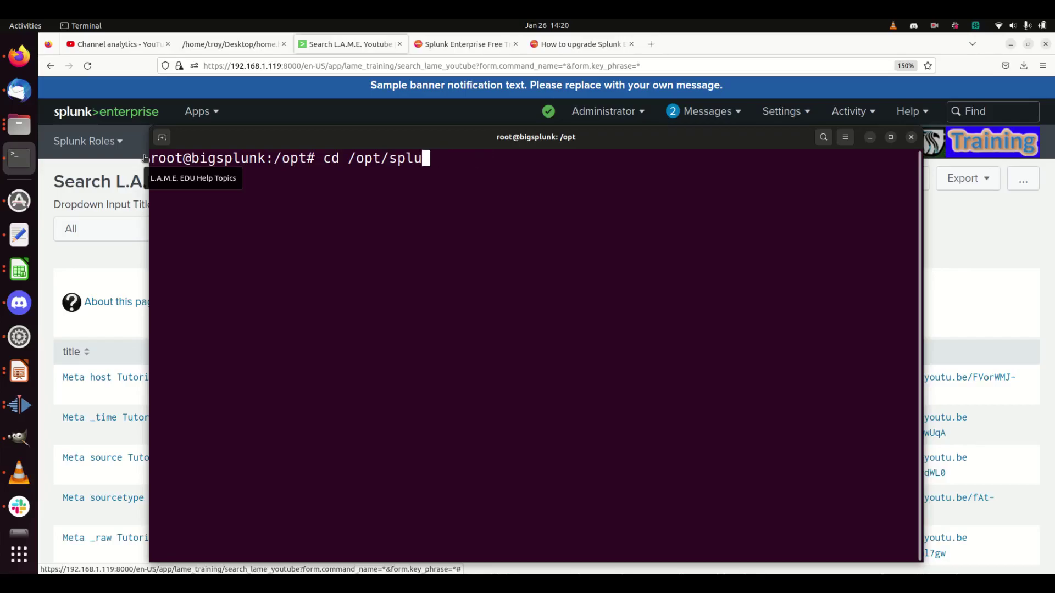
{"action": "type", "text": "$Splunk_HOME"}
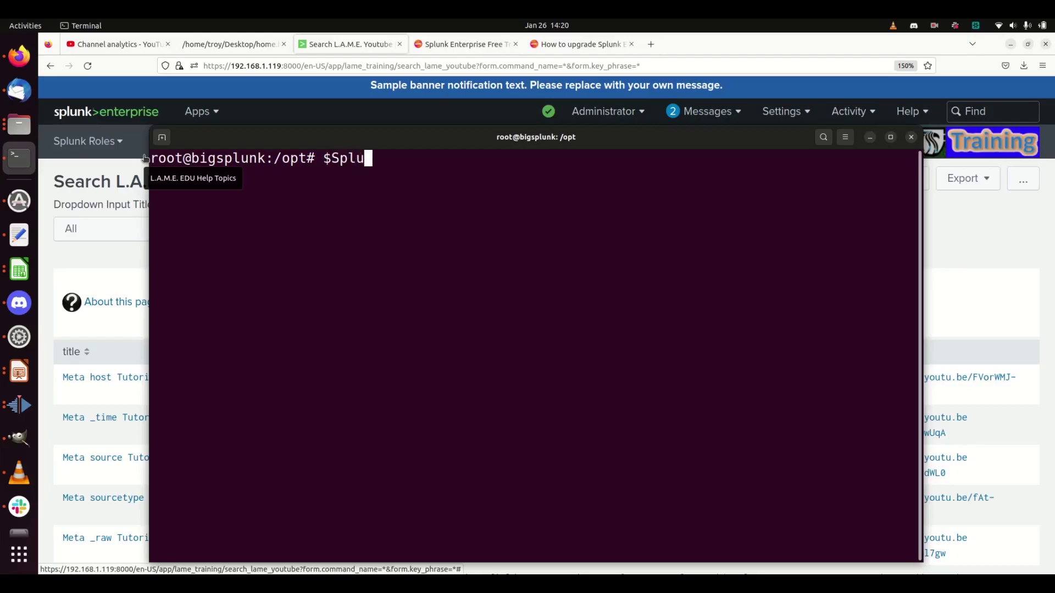
{"action": "key", "text": "BackSpace"}
{"action": "key", "text": "BackSpace"}
{"action": "key", "text": "BackSpace"}
{"action": "key", "text": "BackSpace"}
{"action": "key", "text": "BackSpace"}
{"action": "key", "text": "BackSpace"}
{"action": "key", "text": "BackSpace"}
{"action": "key", "text": "BackSpace"}
{"action": "key", "text": "BackSpace"}
{"action": "key", "text": "BackSpace"}
{"action": "key", "text": "BackSpace"}
{"action": "key", "text": "BackSpace"}
{"action": "type", "text": "cd /opt/splunk"}
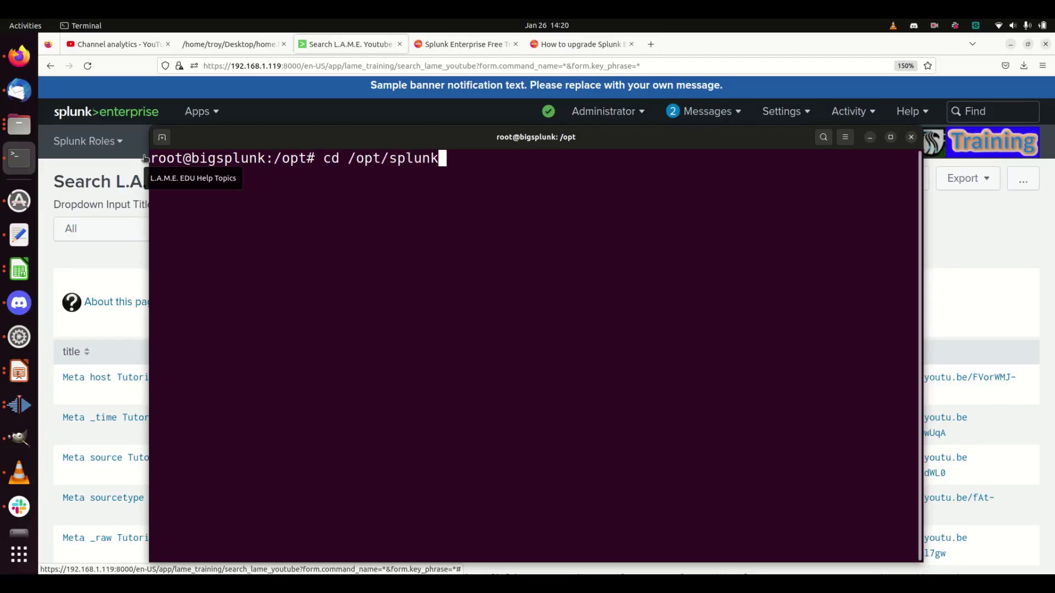
{"action": "type", "text": "/etc/apps/"}
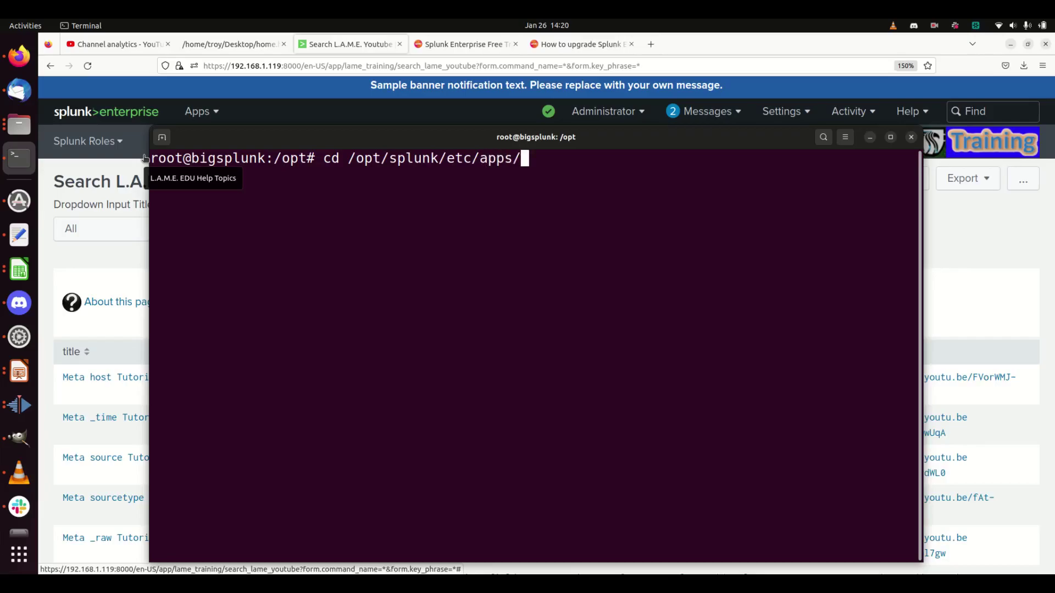
{"action": "key", "text": "Return"}
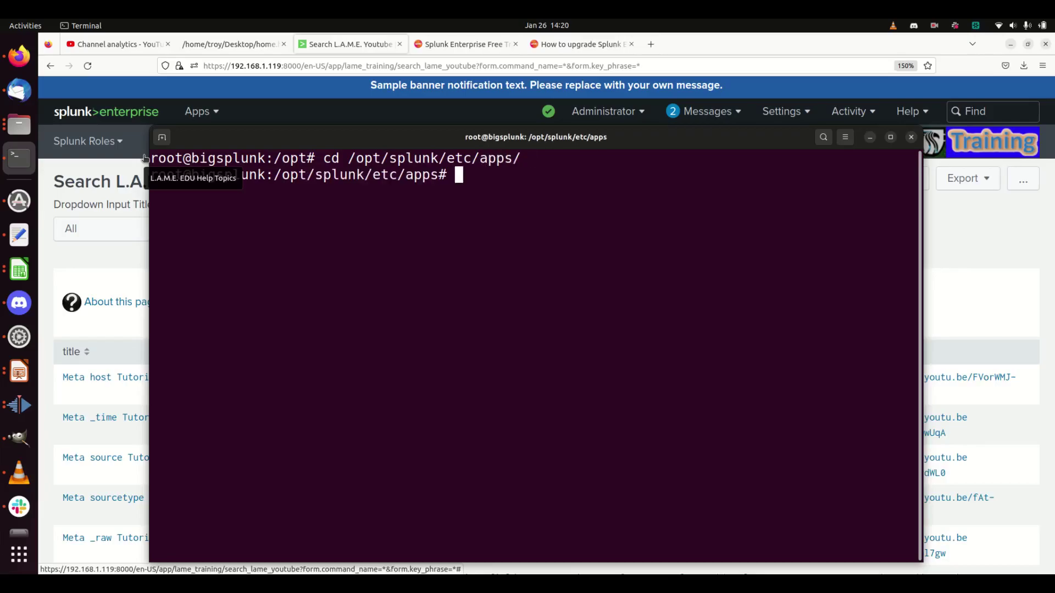
- List the Splunk app folders with ls and scroll through the output
{"action": "type", "text": "ls"}
{"action": "key", "text": "Return"}
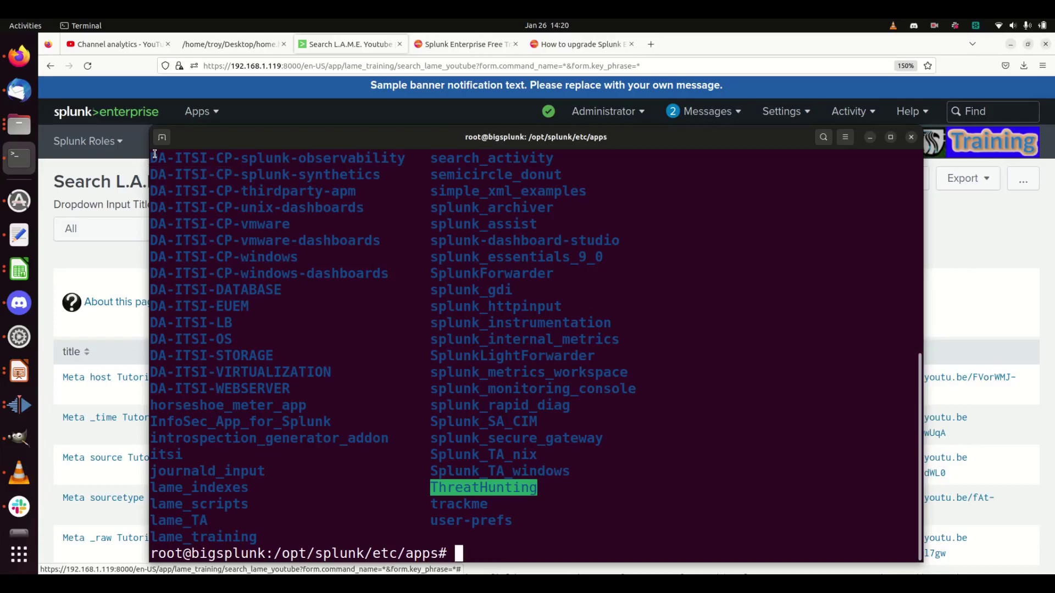
{"action": "scroll", "coordinate": [376, 373], "scroll_direction": "up", "scroll_amount": 8}
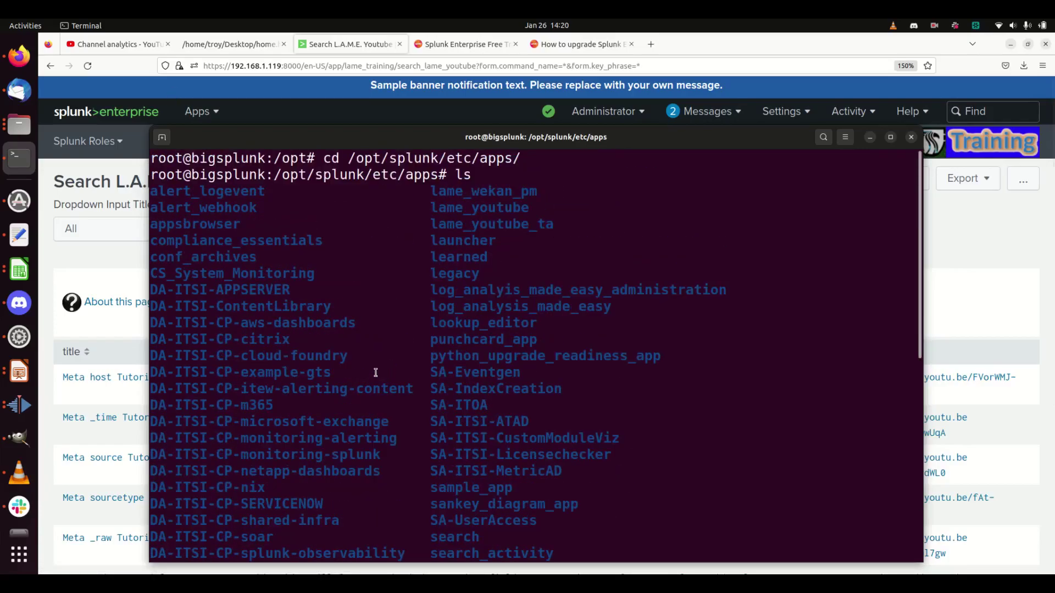
{"action": "scroll", "coordinate": [376, 368], "scroll_direction": "down", "scroll_amount": 8}
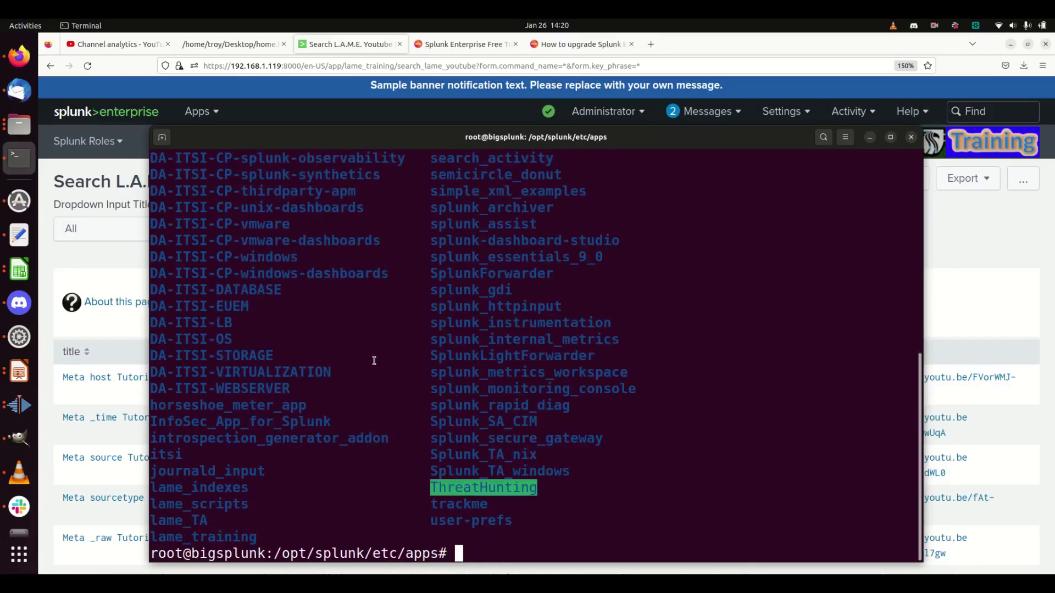
{"action": "scroll", "coordinate": [483, 352], "scroll_direction": "up", "scroll_amount": 2}
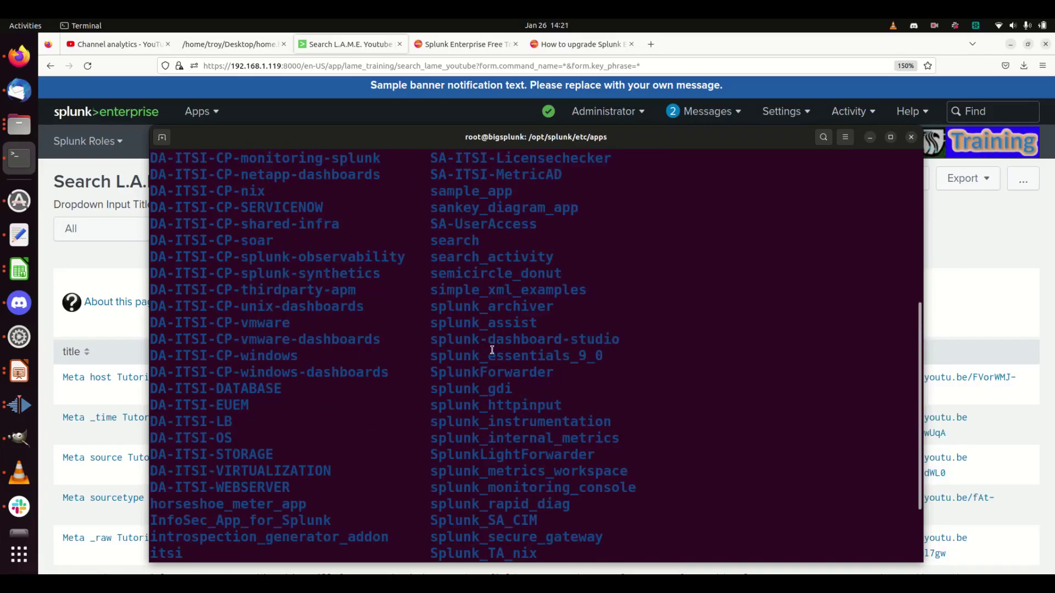
{"action": "scroll", "coordinate": [492, 350], "scroll_direction": "up", "scroll_amount": 2}
- Highlight the sample_app folder in the listing
{"action": "left_click_drag", "start_coordinate": [482, 339], "coordinate": [437, 340]}
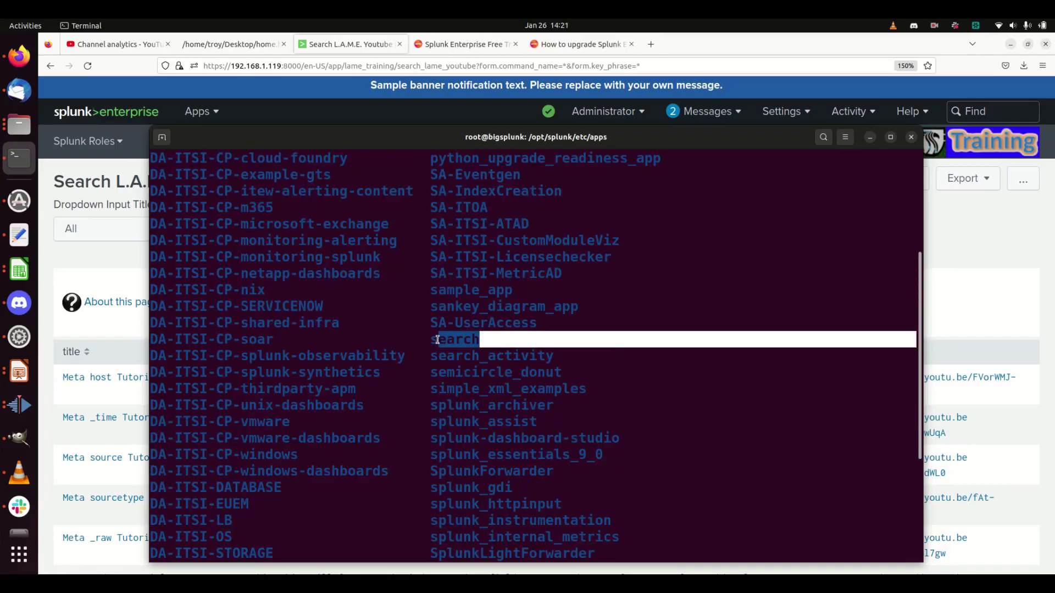
{"action": "scroll", "coordinate": [488, 340], "scroll_direction": "up", "scroll_amount": 1}
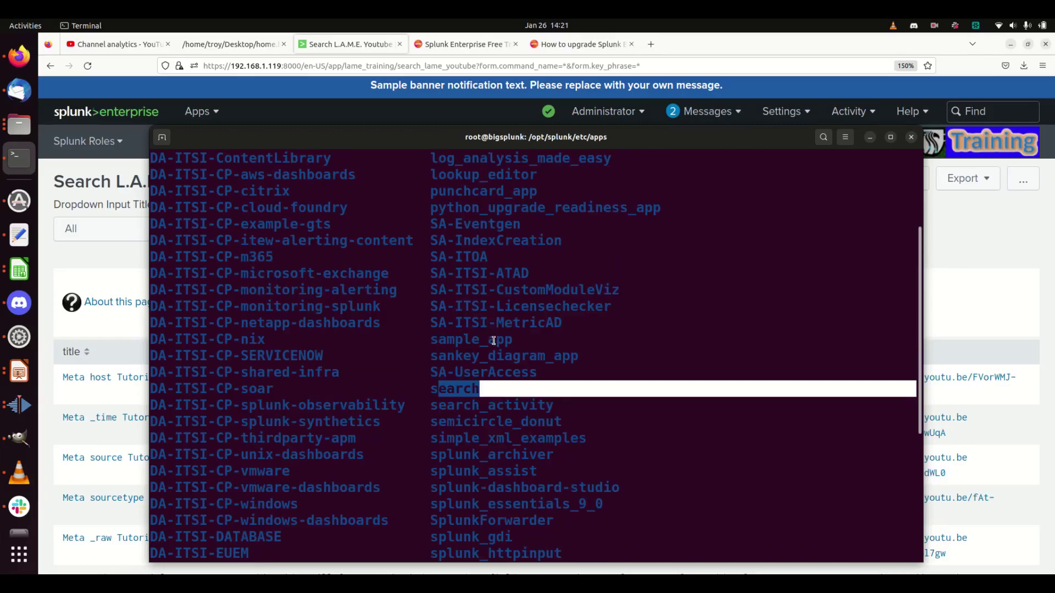
{"action": "left_click", "coordinate": [493, 341]}
{"action": "double_click", "coordinate": [477, 345]}
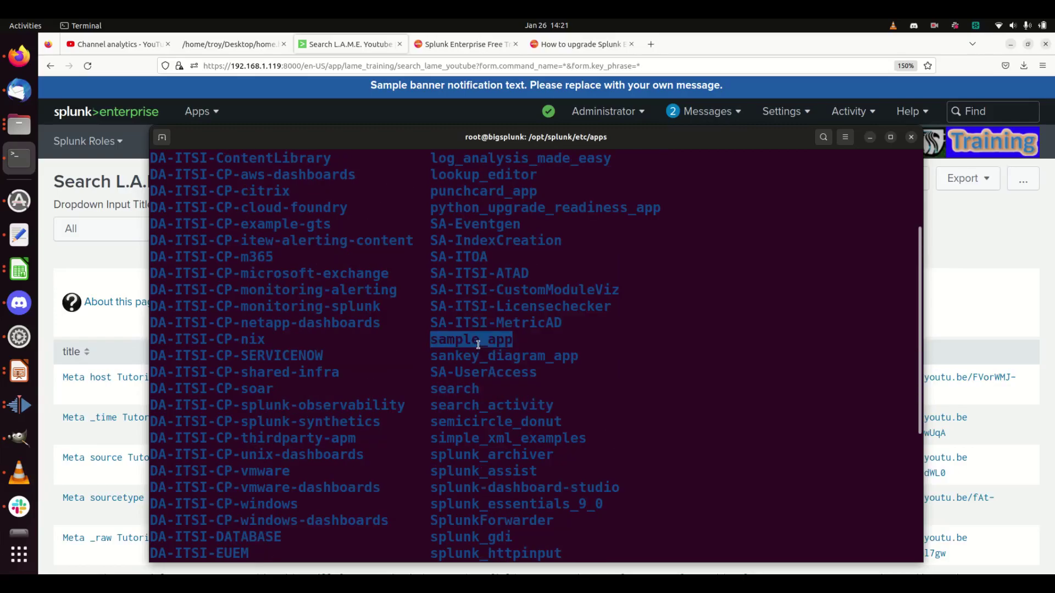
{"action": "scroll", "coordinate": [478, 345], "scroll_direction": "up", "scroll_amount": 3}
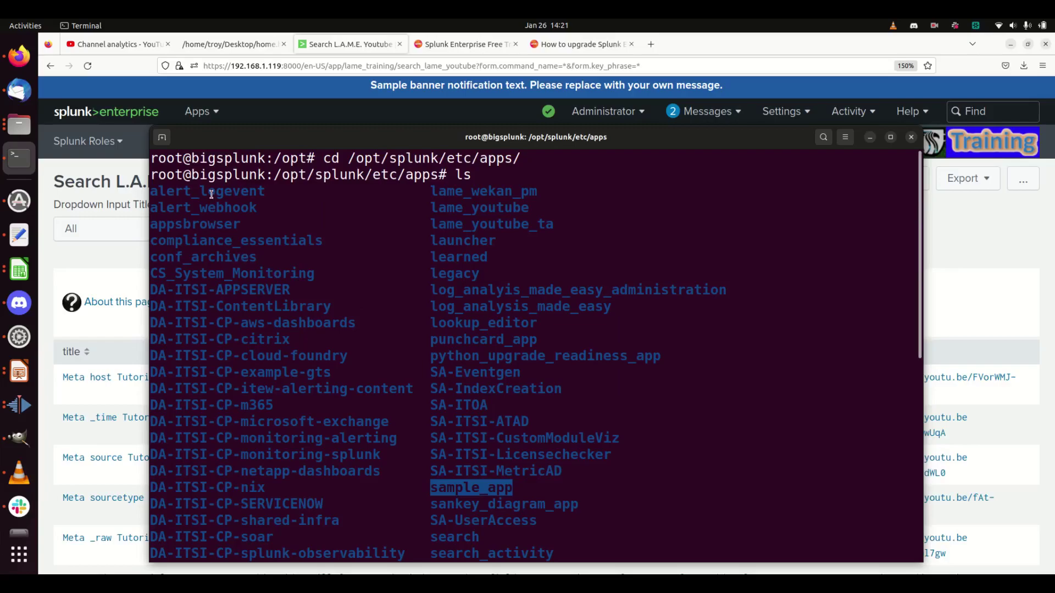